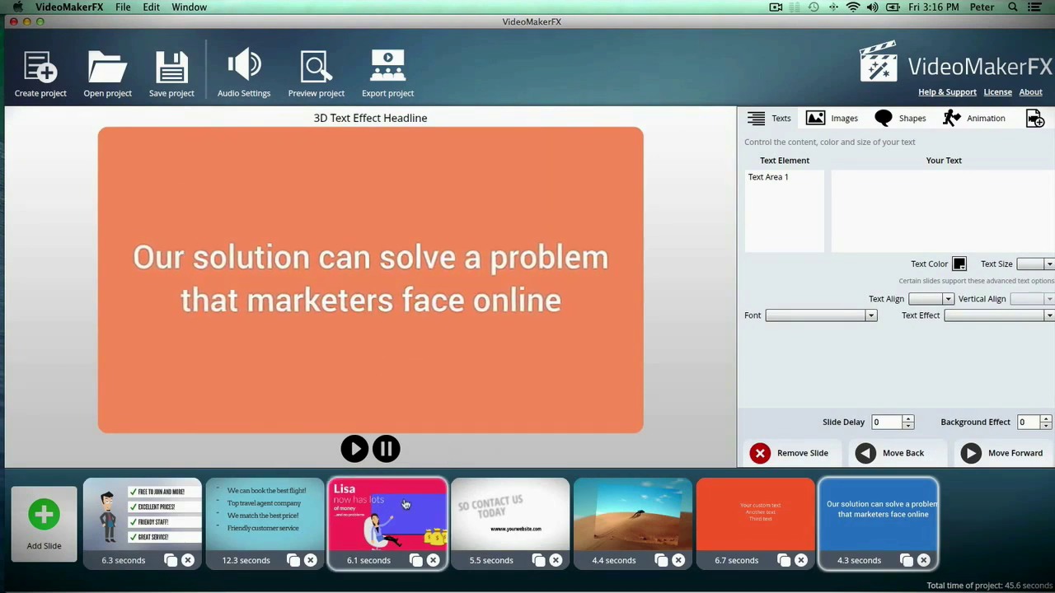
Step: Look through the Lisa and Frank character slides, ending back on Lisa
left_click(372, 506)
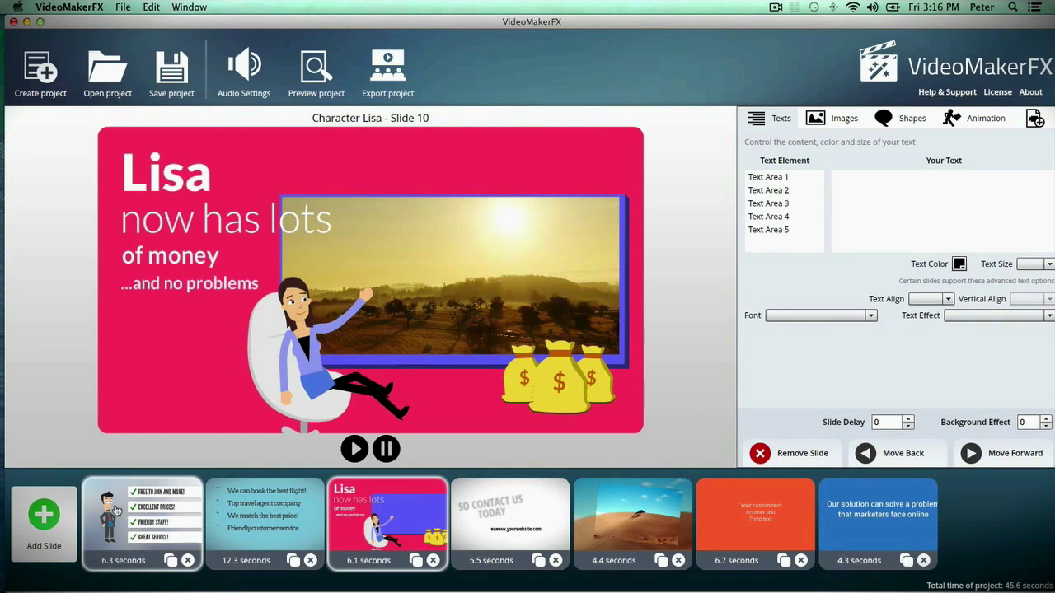
left_click(117, 512)
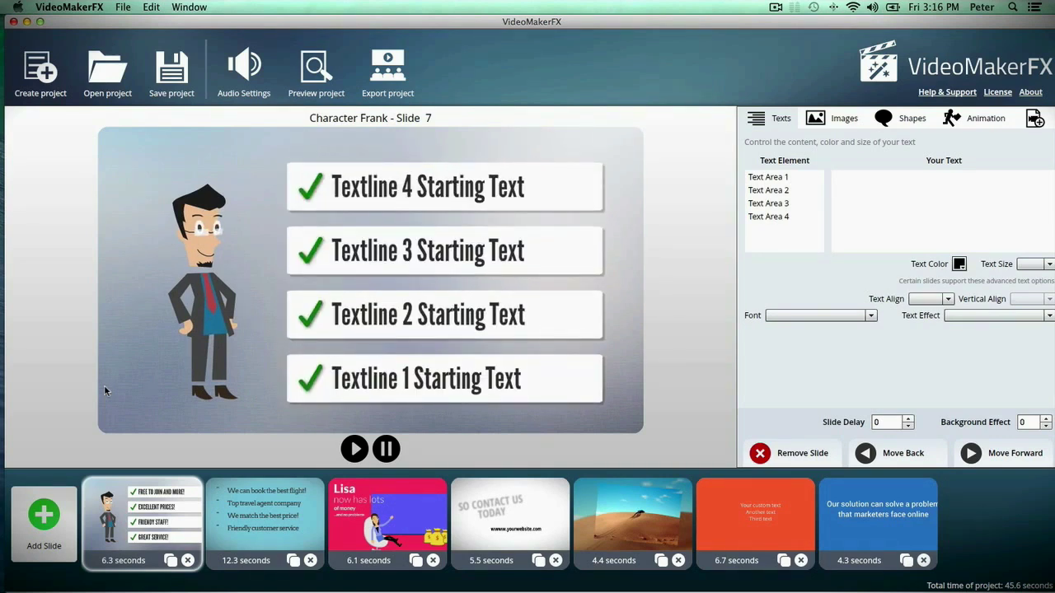
left_click(387, 515)
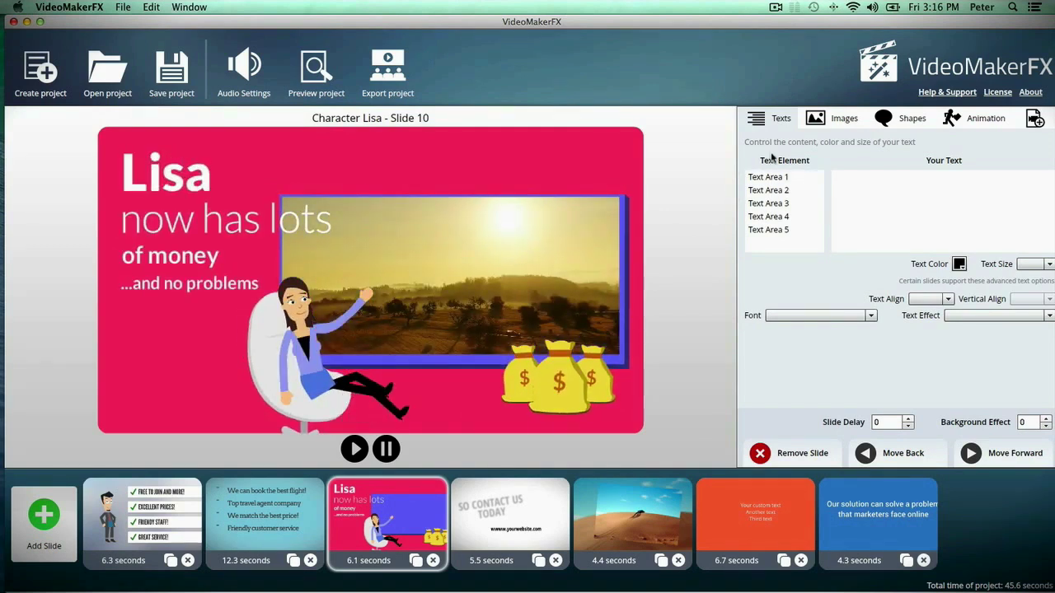
left_click(775, 178)
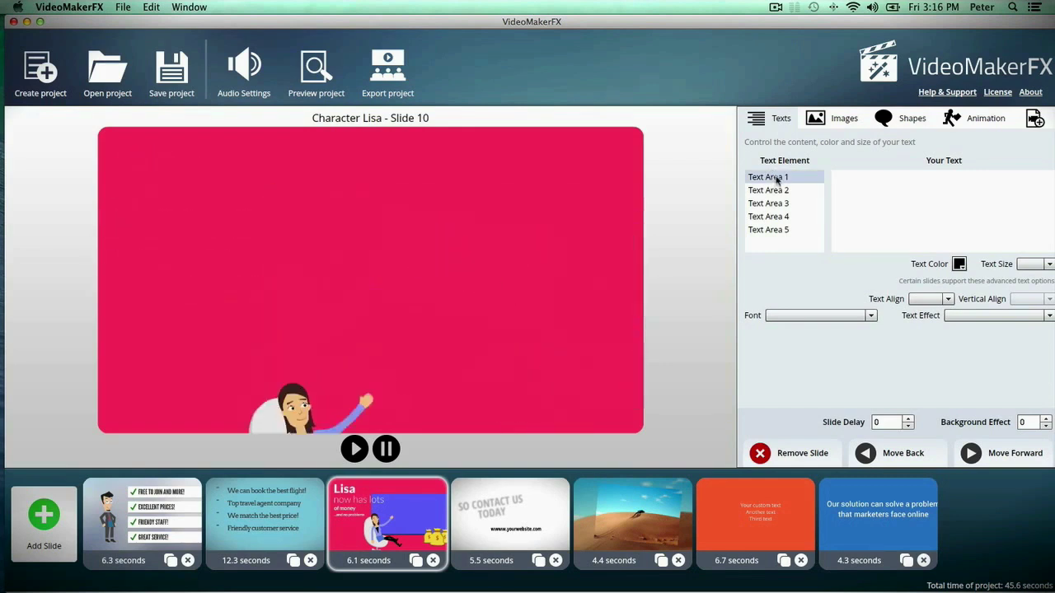
Step: Replace the headline slide's text with 'Hello and welcome to VideoMakerFX'
left_click(878, 519)
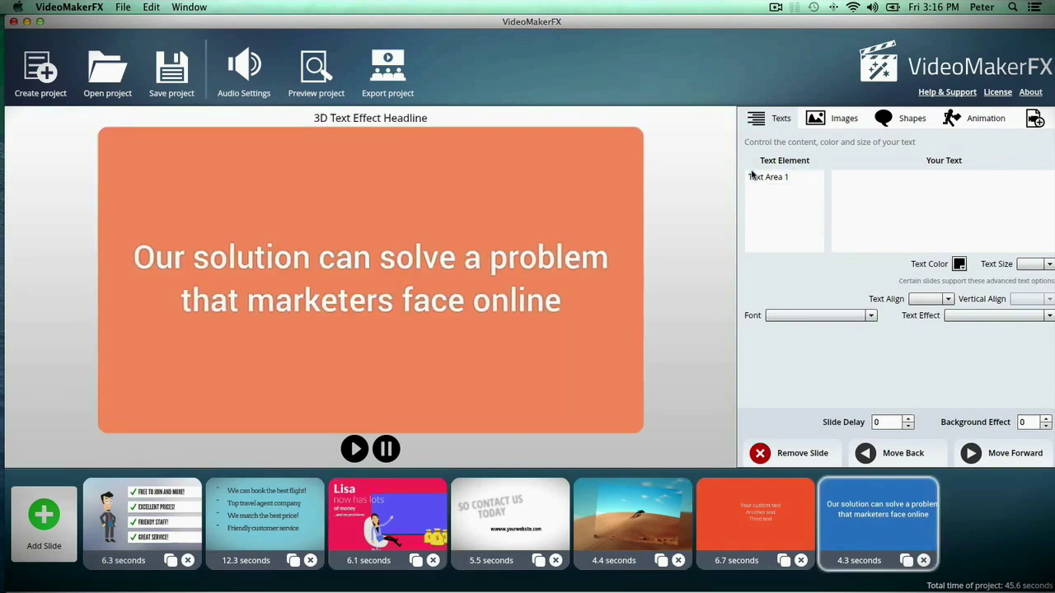
left_click(762, 179)
left_click(762, 181)
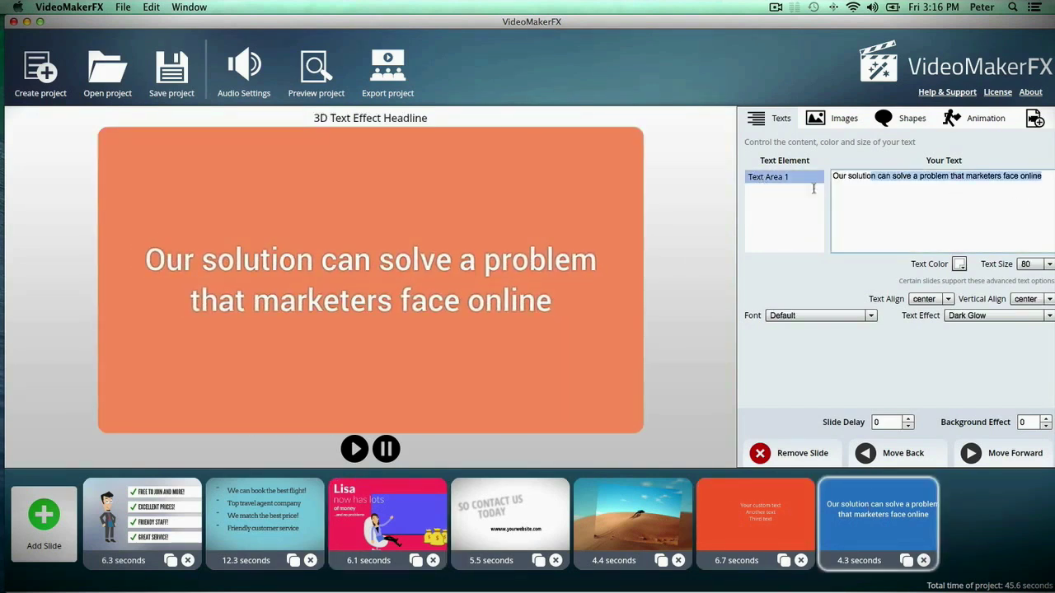
key("BackSpace")
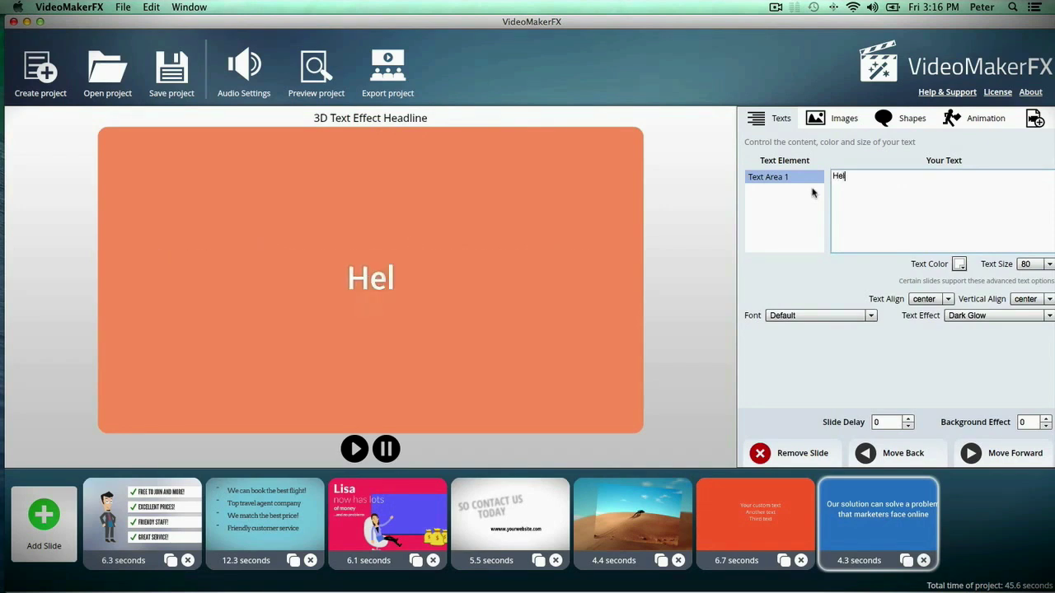
type("Hello and welcome to ")
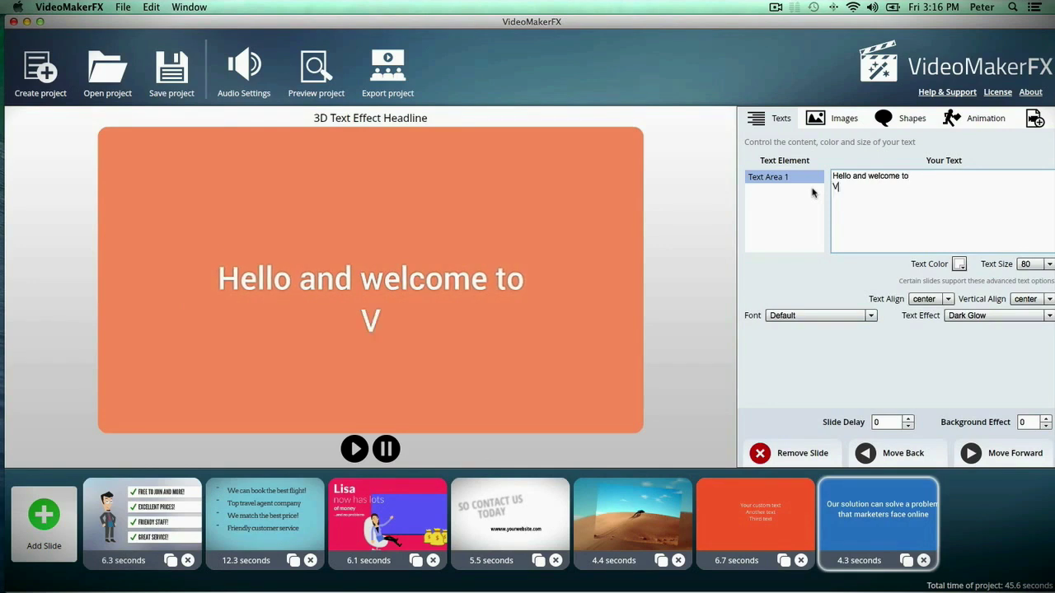
type("VideoMakerFX")
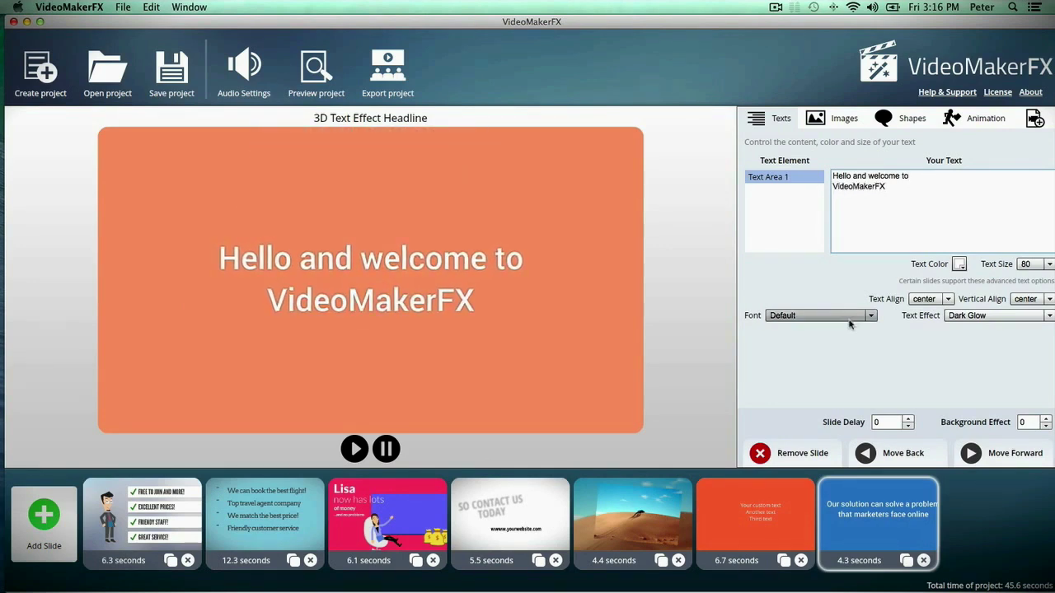
Step: Set the headline font to Arvo Bold and, after trying Soft Blur, the effect to Dark Glow
left_click(850, 321)
left_click(830, 344)
left_click(819, 318)
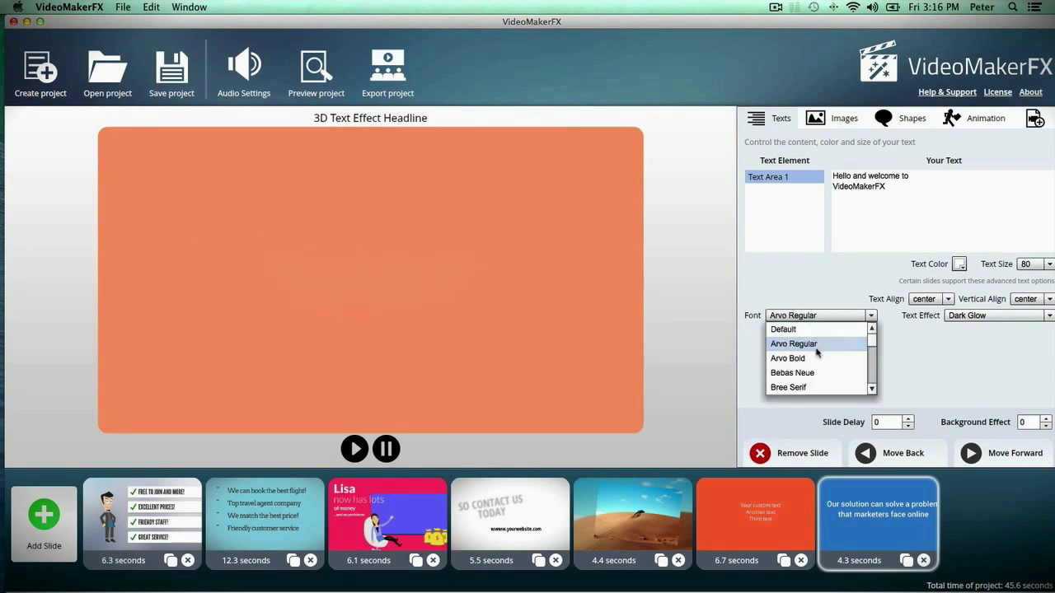
left_click(816, 357)
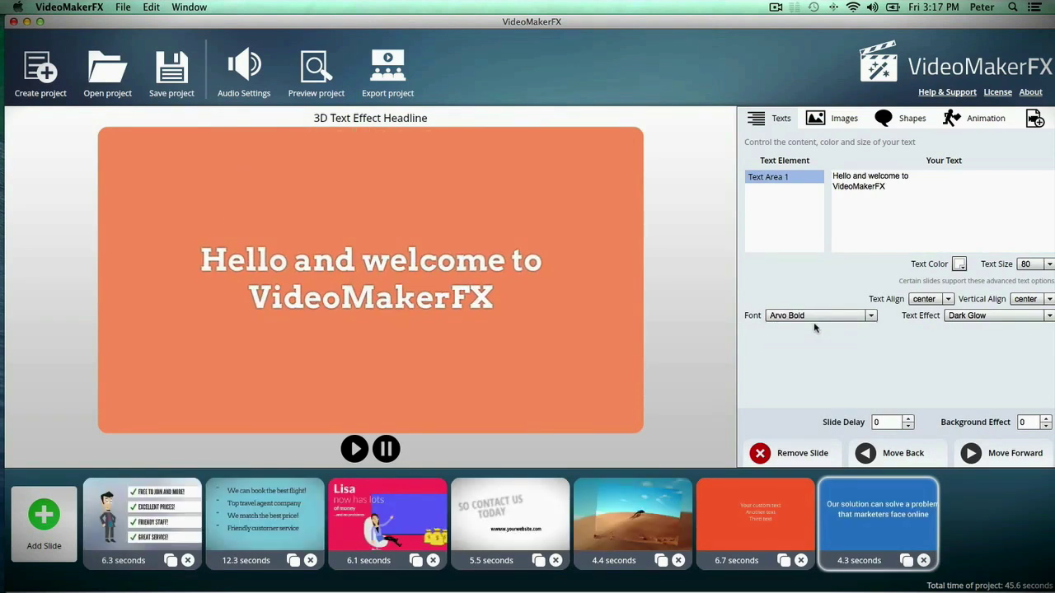
left_click(1001, 316)
left_click(961, 375)
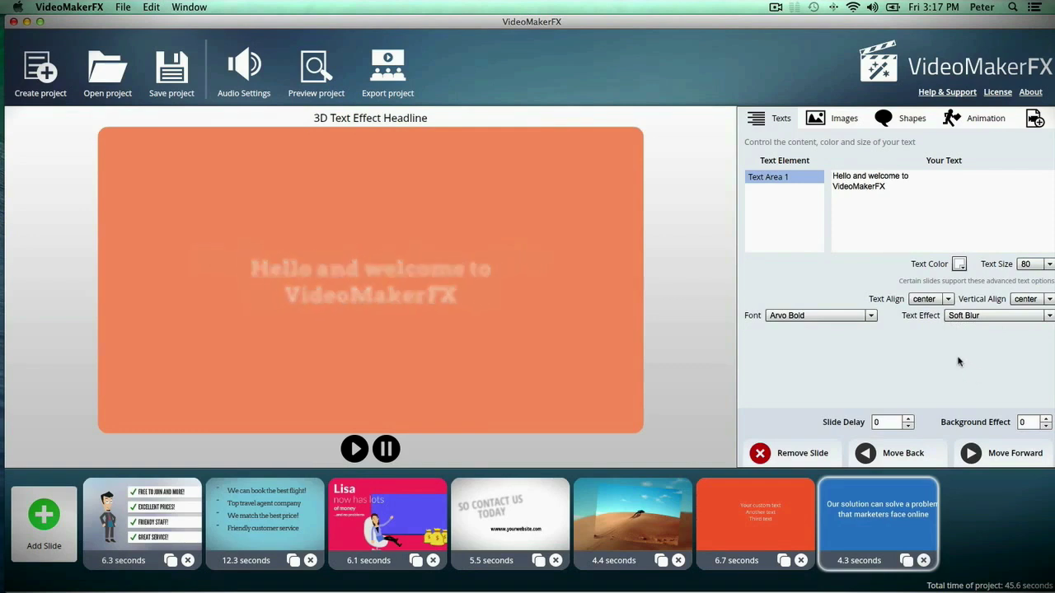
left_click(970, 315)
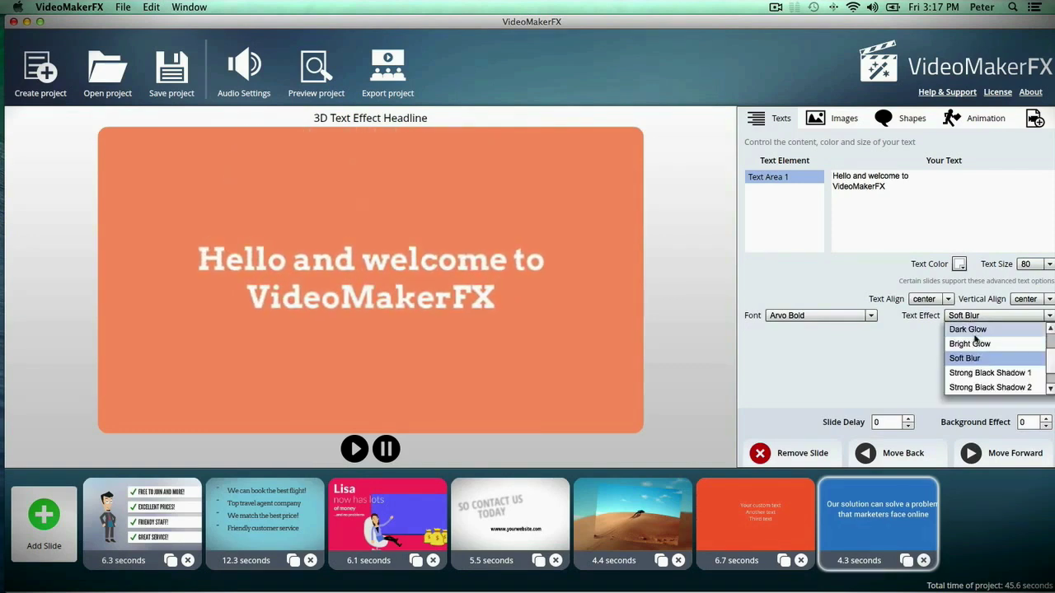
left_click(972, 330)
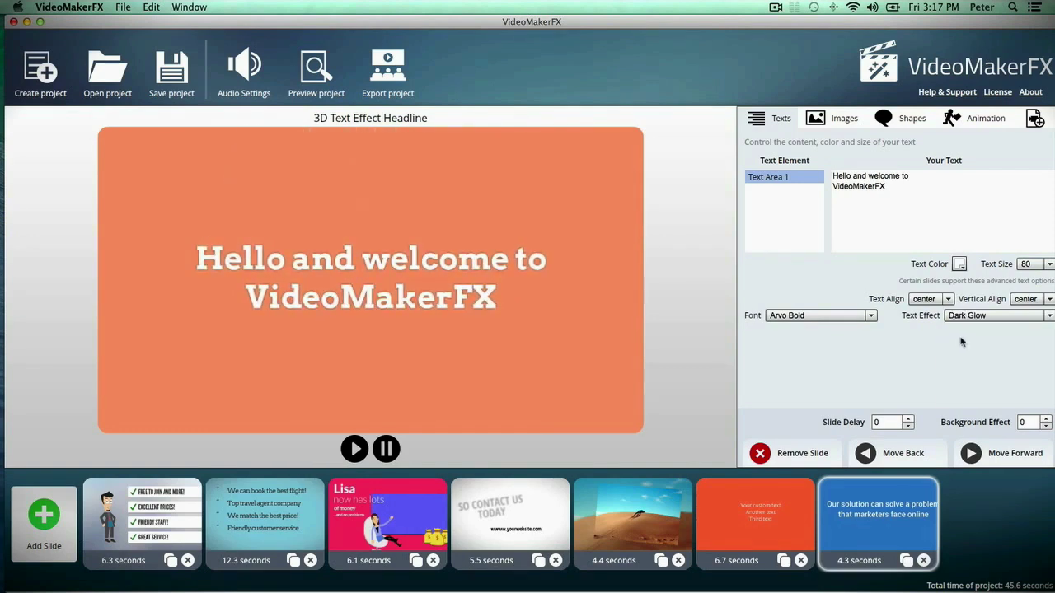
Step: Check the desert photo slide, then open the SO CONTACT US TODAY slide
left_click(599, 509)
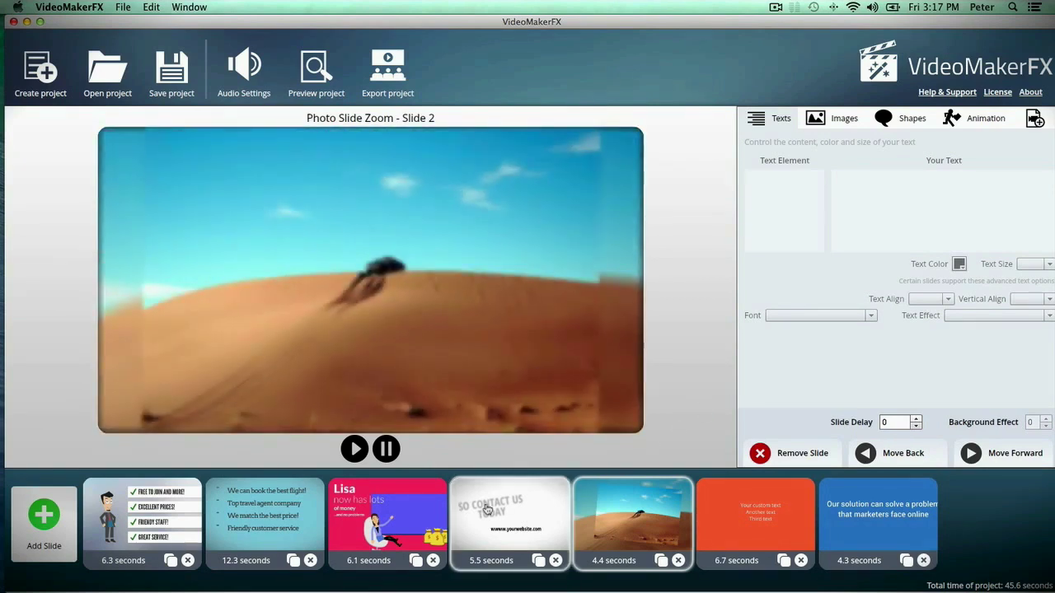
left_click(487, 510)
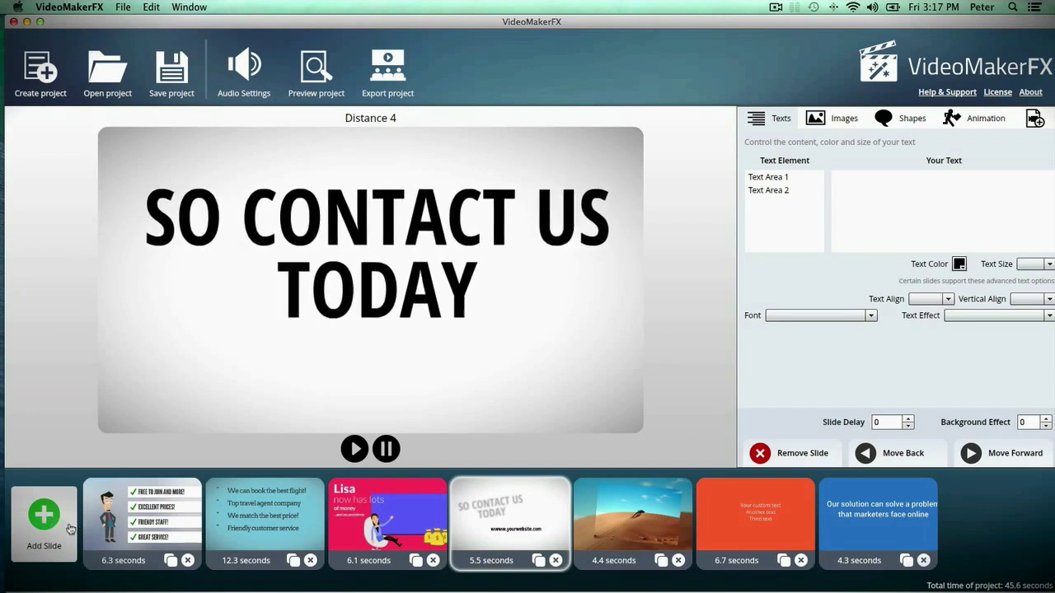
Step: Add a Whiteboard - Hand Place slide from the -ESSENTIALS - Whiteboard I theme
left_click(66, 523)
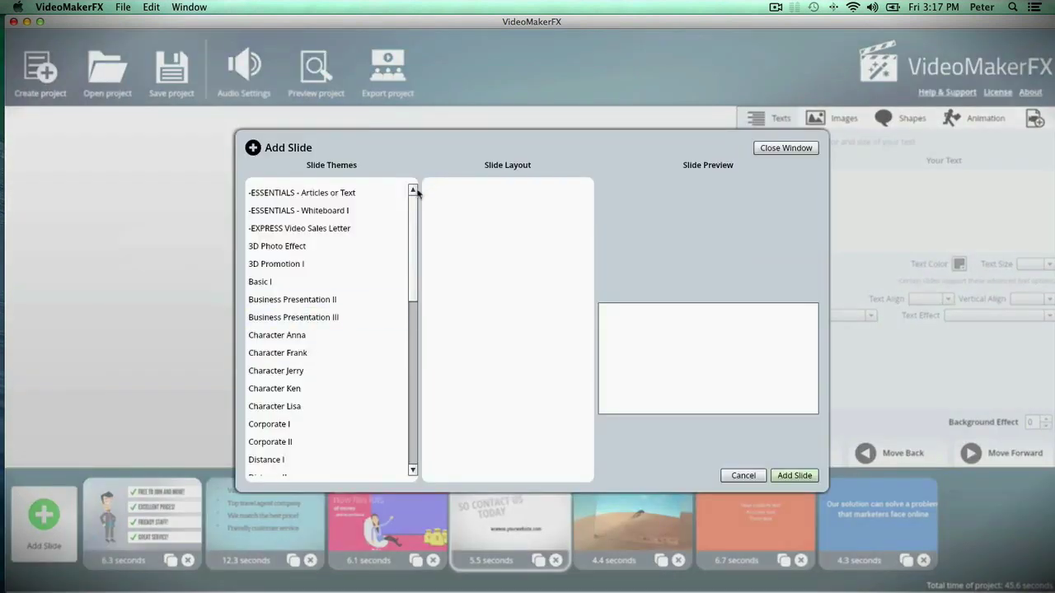
left_click(361, 210)
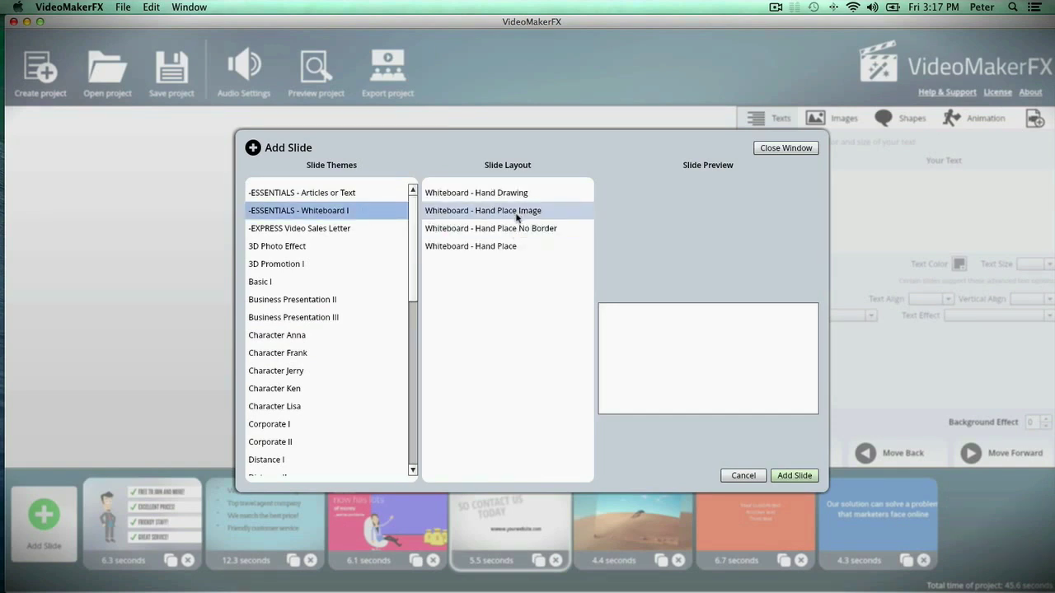
left_click(489, 245)
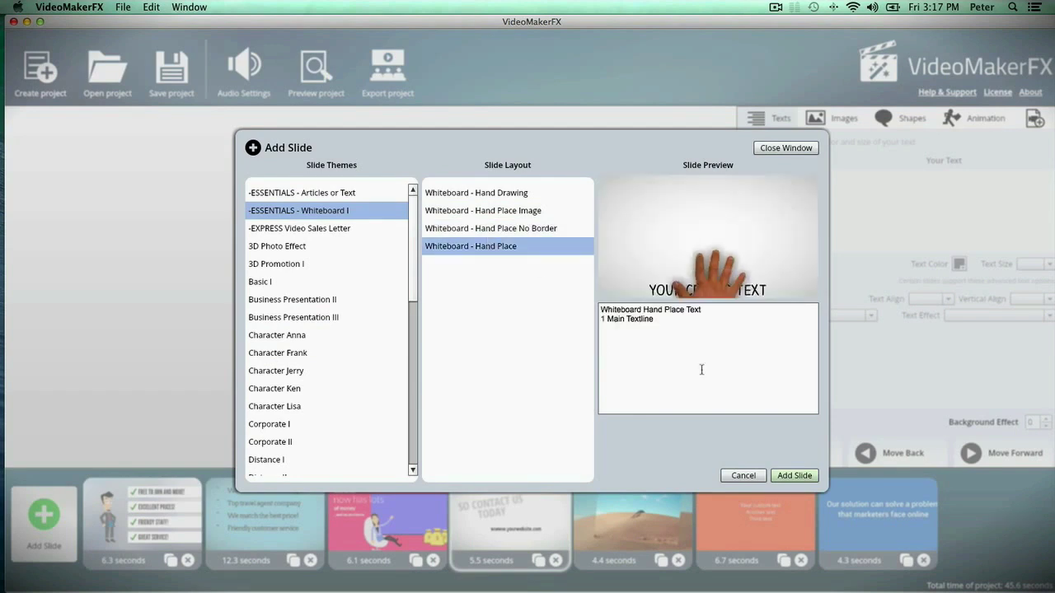
left_click(794, 475)
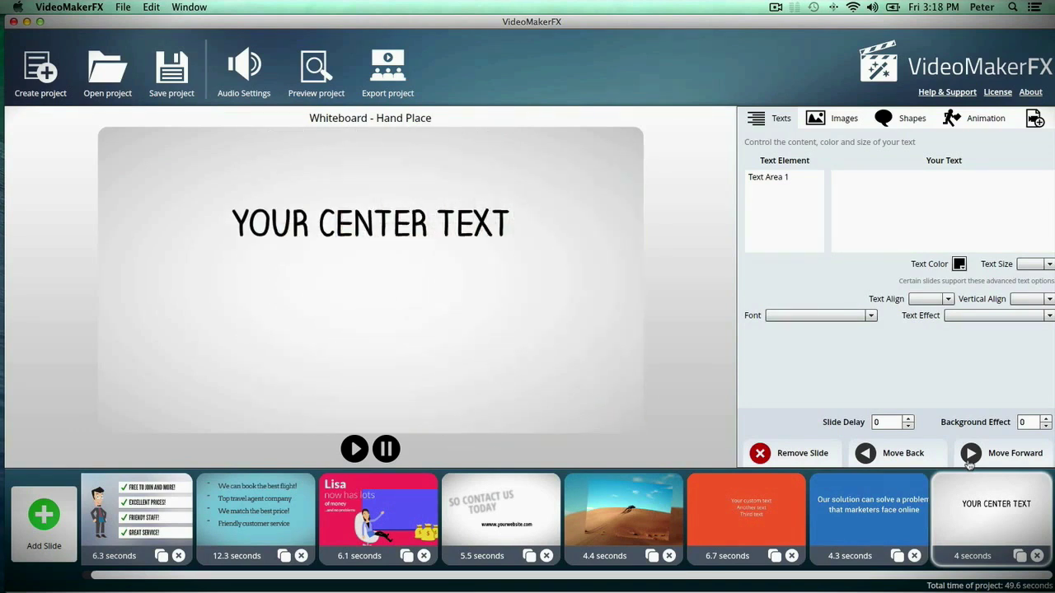
Step: Replace YOUR CENTER TEXT with 'just like the' / 'expensive videos do it' on two lines
left_click(501, 226)
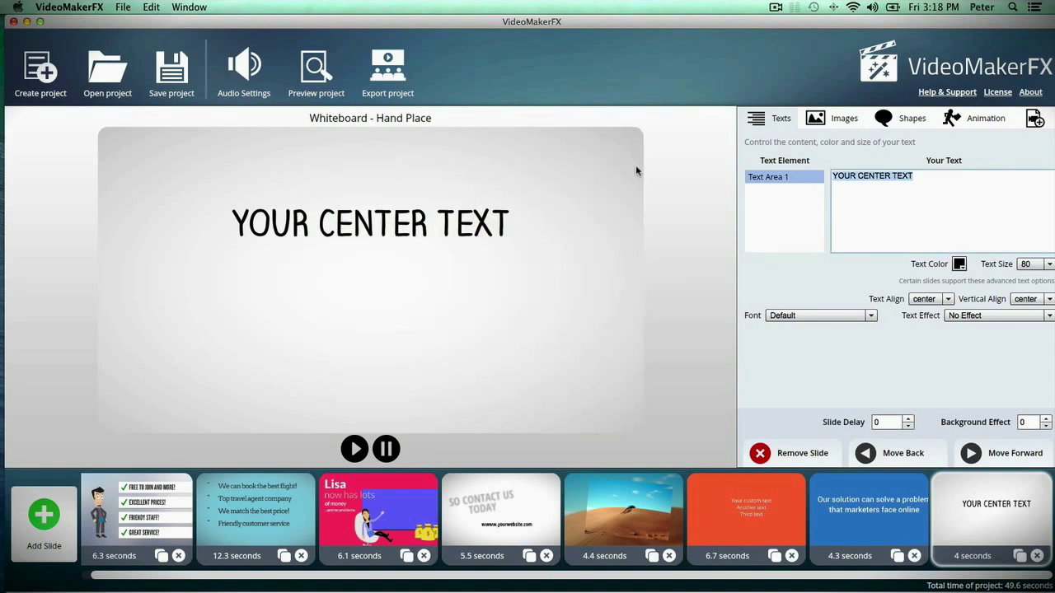
key("BackSpace")
type("just like the")
key("Return")
type("expensive videos do itr")
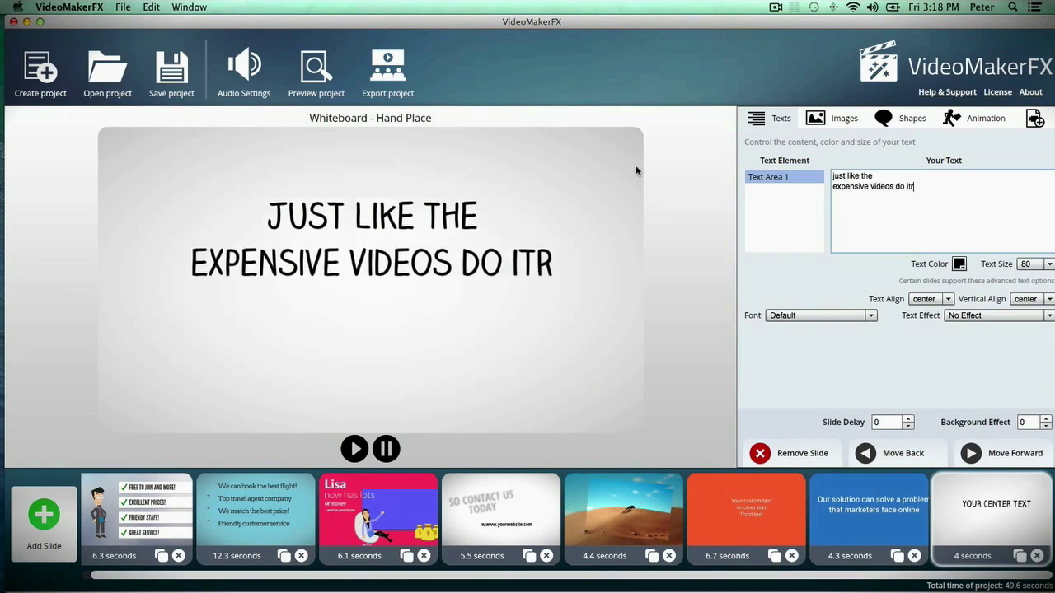
key("BackSpace")
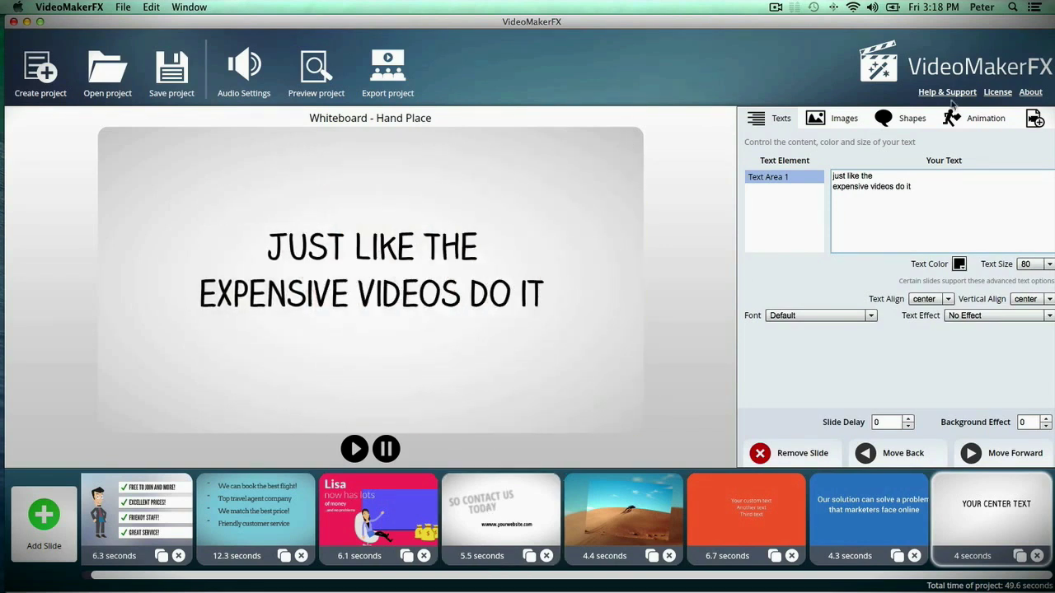
Step: Set the whiteboard slide's background effect to 6, keeping a white background after trying orange
left_click(893, 121)
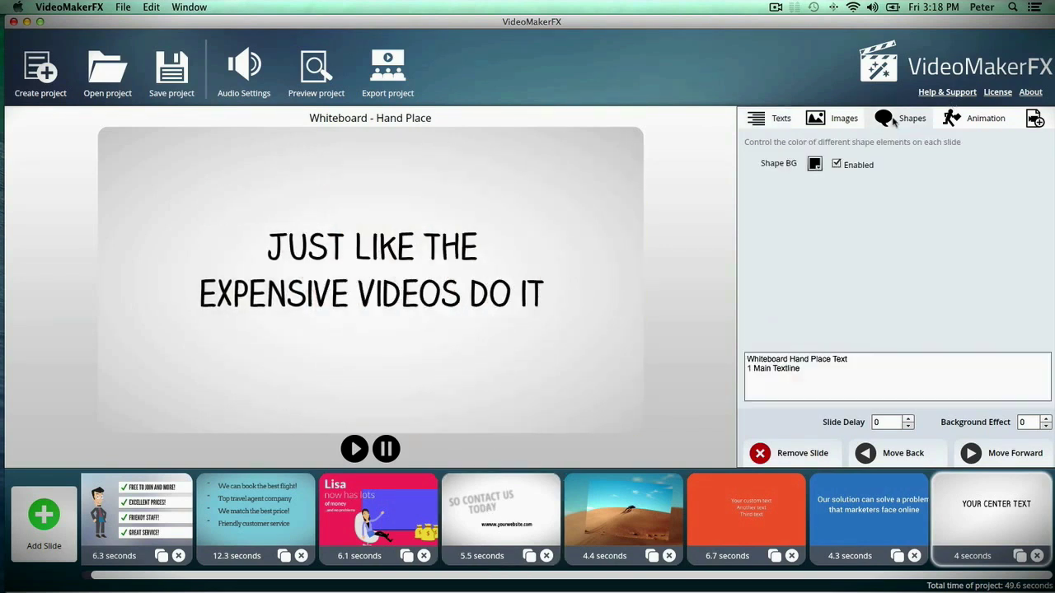
left_click(814, 164)
left_click(940, 244)
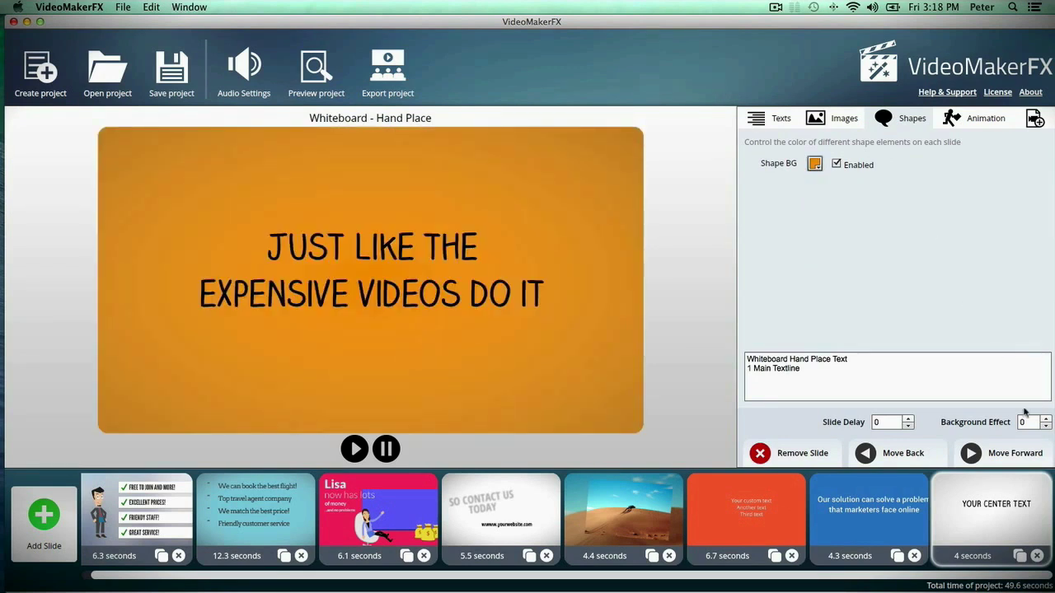
left_click(1046, 419)
left_click(1047, 419)
left_click(1047, 420)
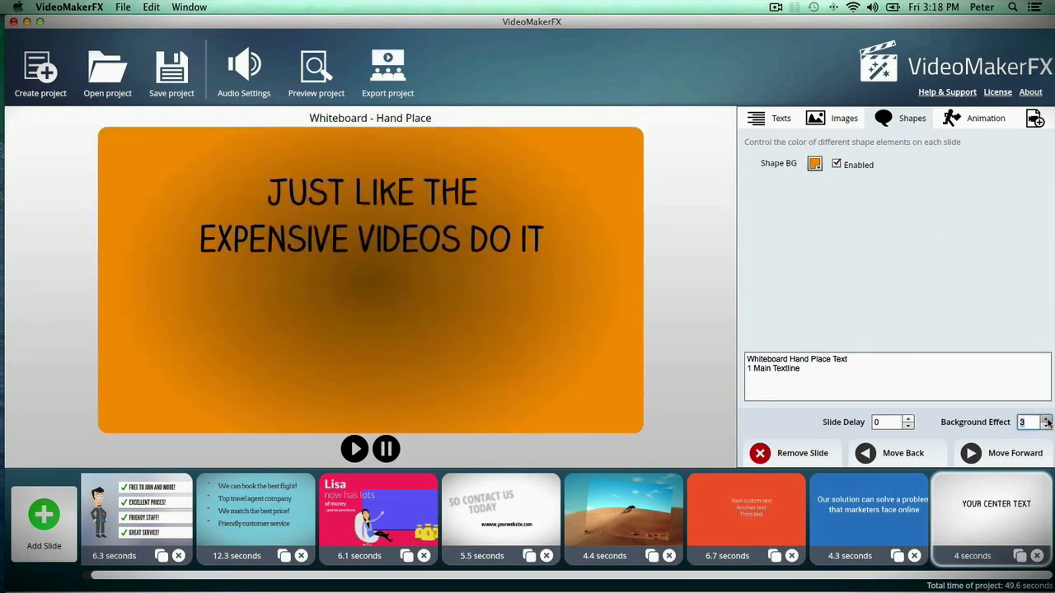
left_click(1047, 420)
left_click(1047, 419)
left_click(1046, 419)
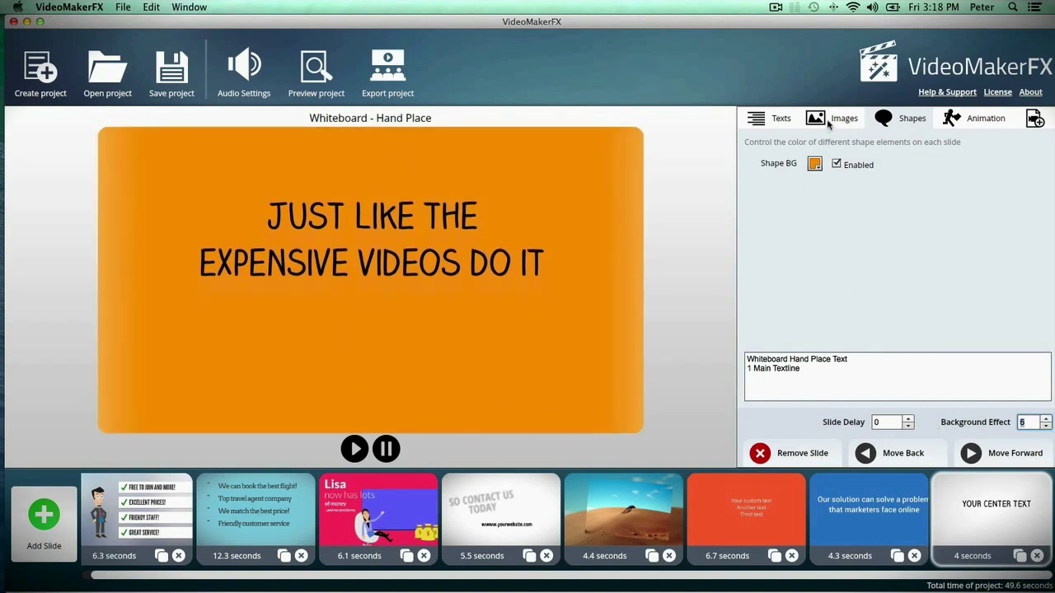
left_click(814, 164)
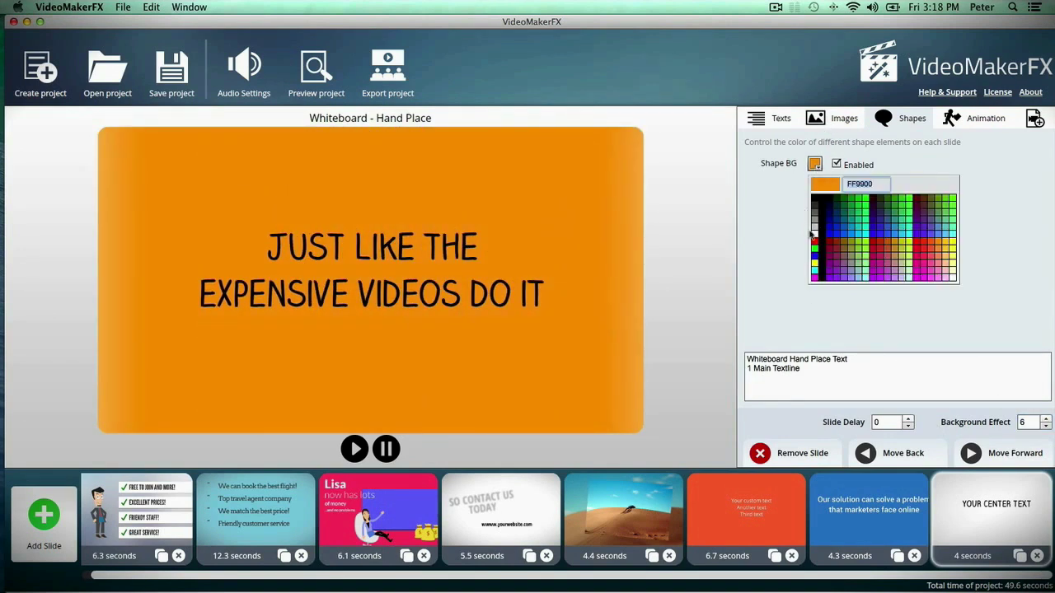
left_click(813, 234)
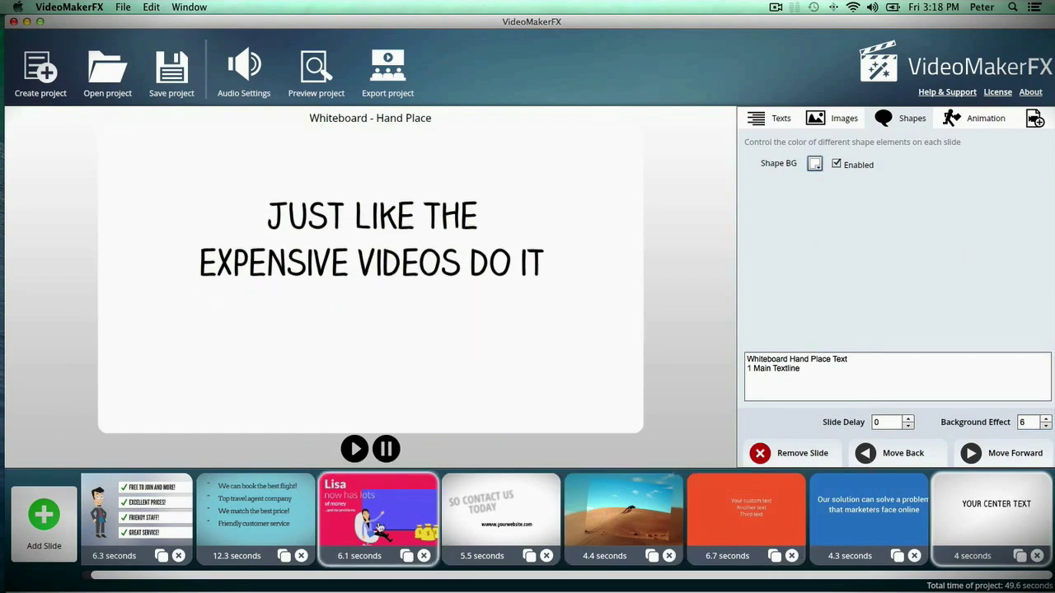
Step: On the Lisa slide, make Shape 1 red, the background dark blue, and background effect 6
left_click(377, 515)
left_click(821, 166)
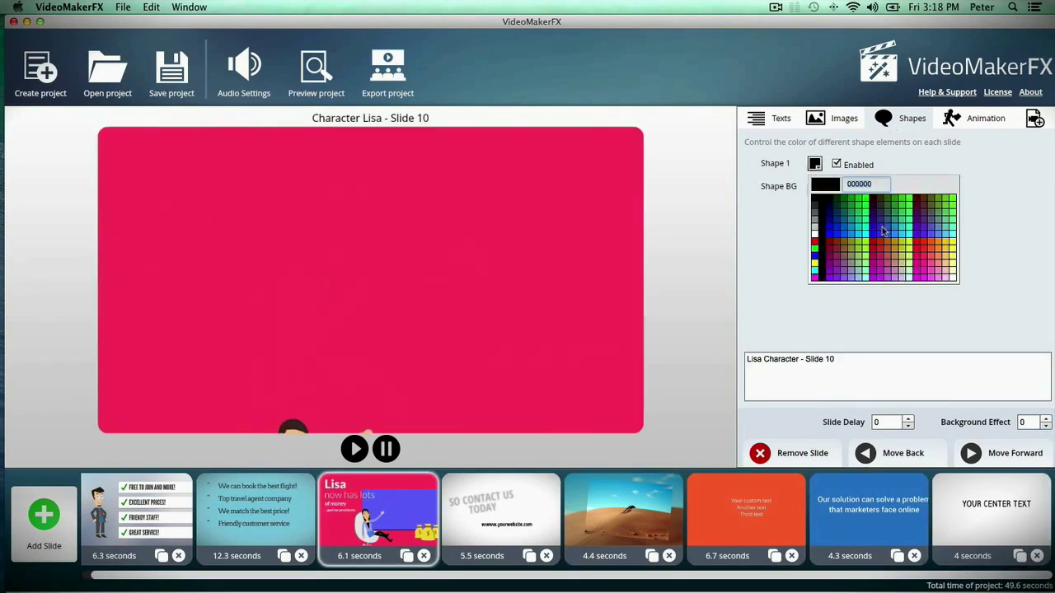
left_click(928, 245)
left_click(815, 187)
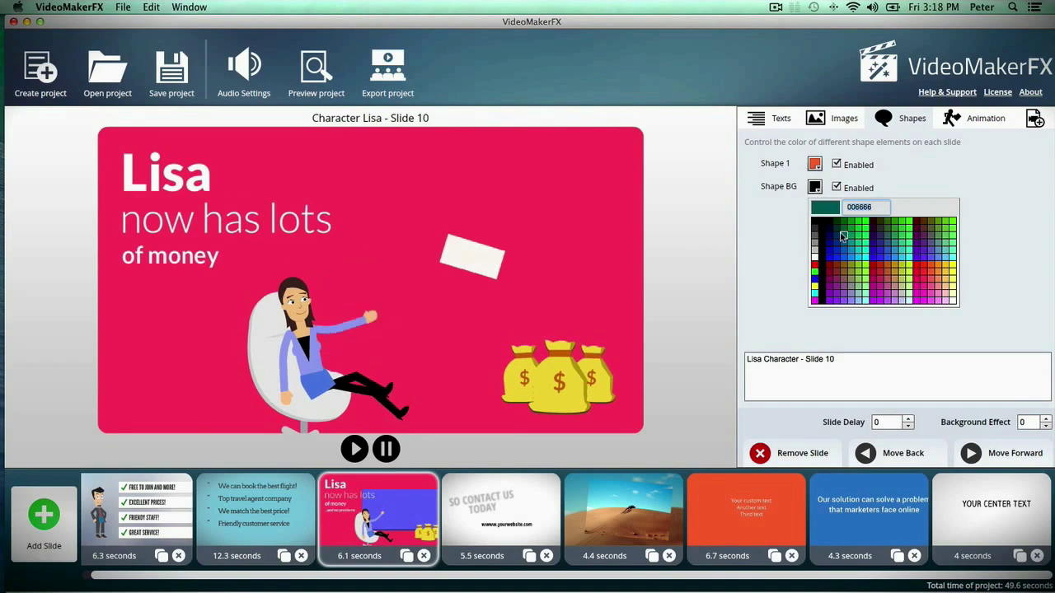
left_click(844, 243)
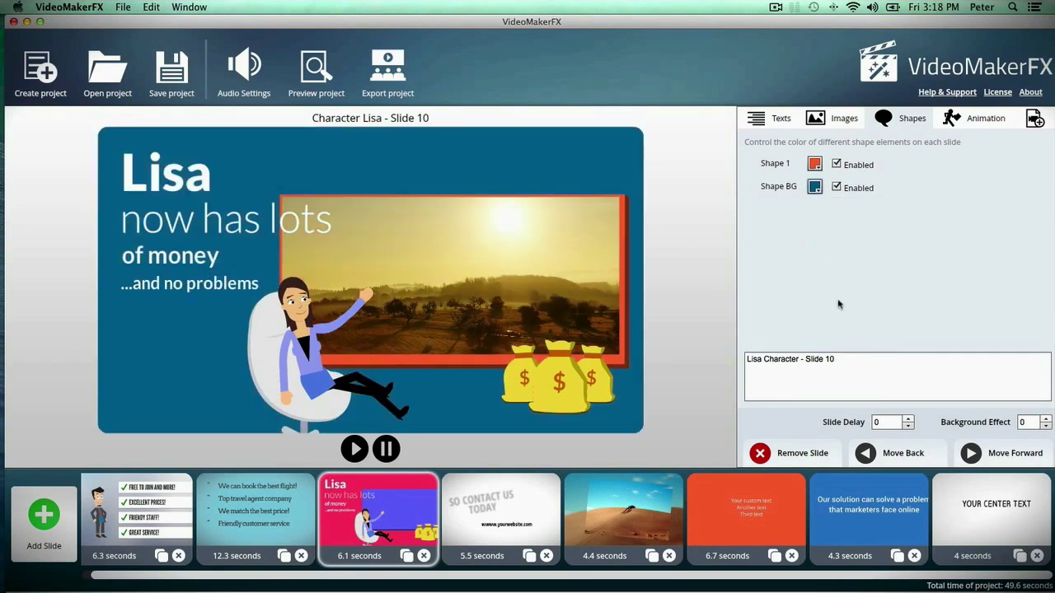
left_click(1044, 419)
left_click(1044, 418)
left_click(1044, 418)
left_click(1044, 418)
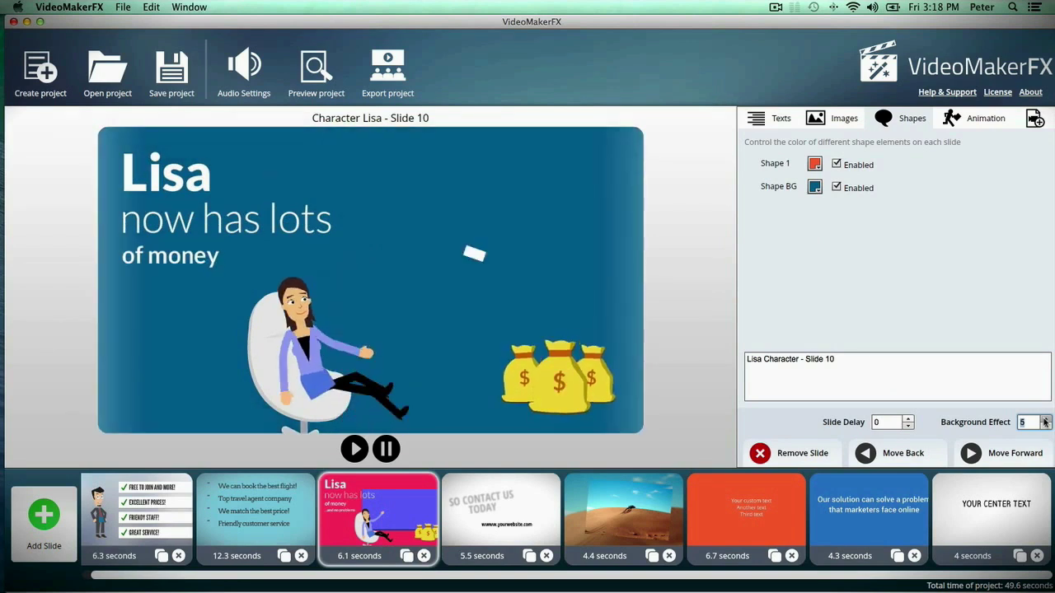
left_click(1044, 419)
left_click(1044, 418)
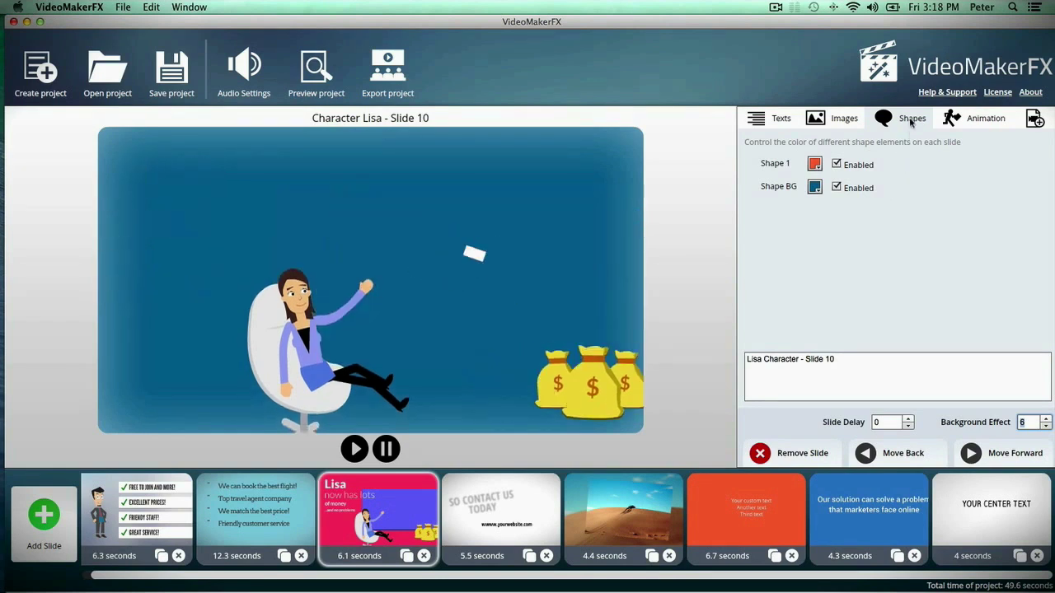
Step: Set the headline slide's Animation 1 to 5, the light bokeh, after trying styles up to 8
left_click(880, 504)
left_click(972, 118)
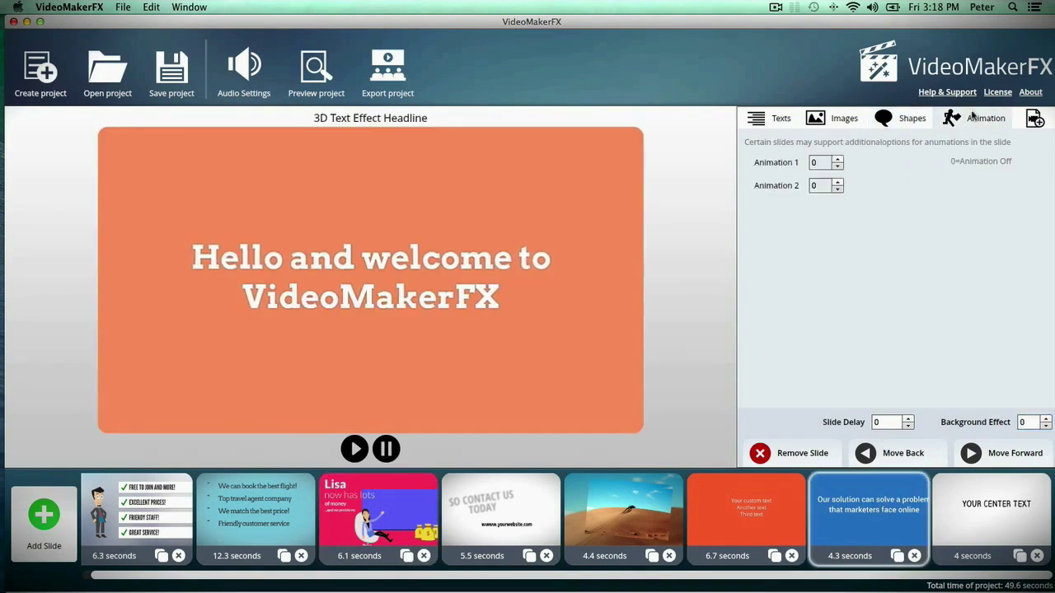
left_click(837, 159)
left_click(837, 159)
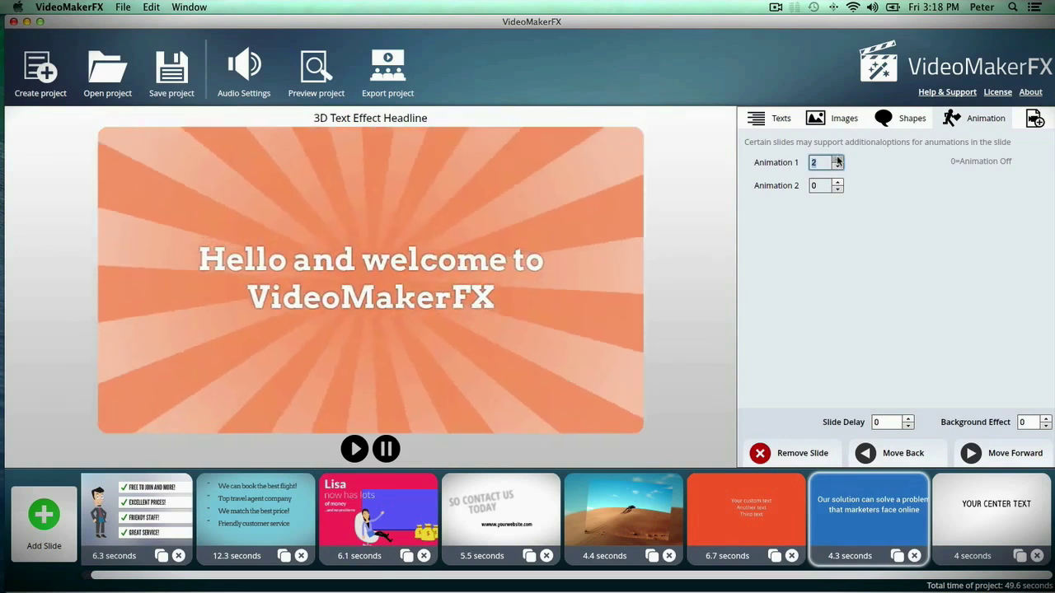
left_click(837, 159)
left_click(837, 159)
left_click(837, 159)
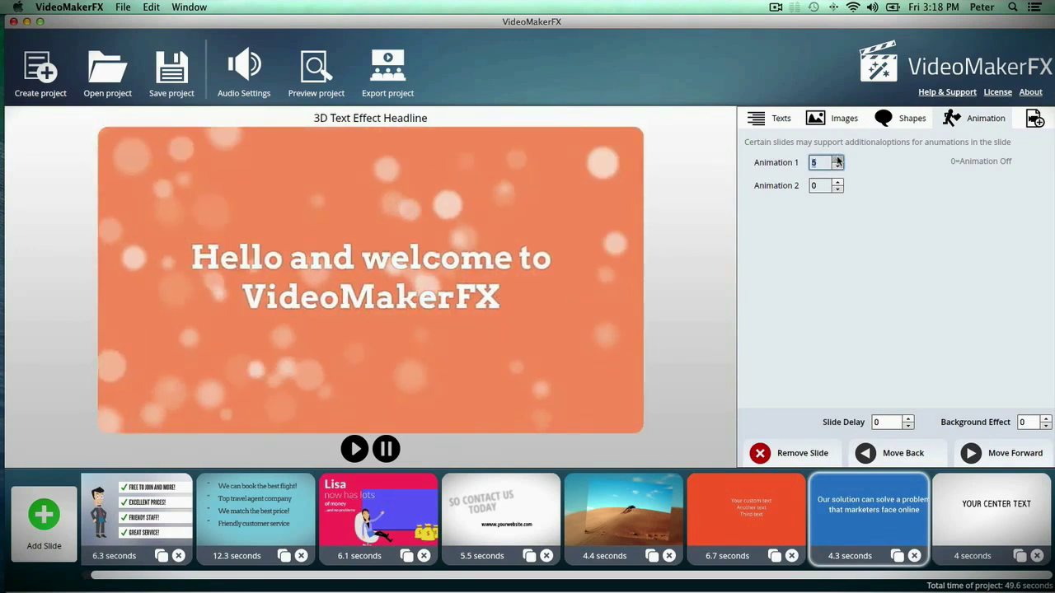
left_click(837, 160)
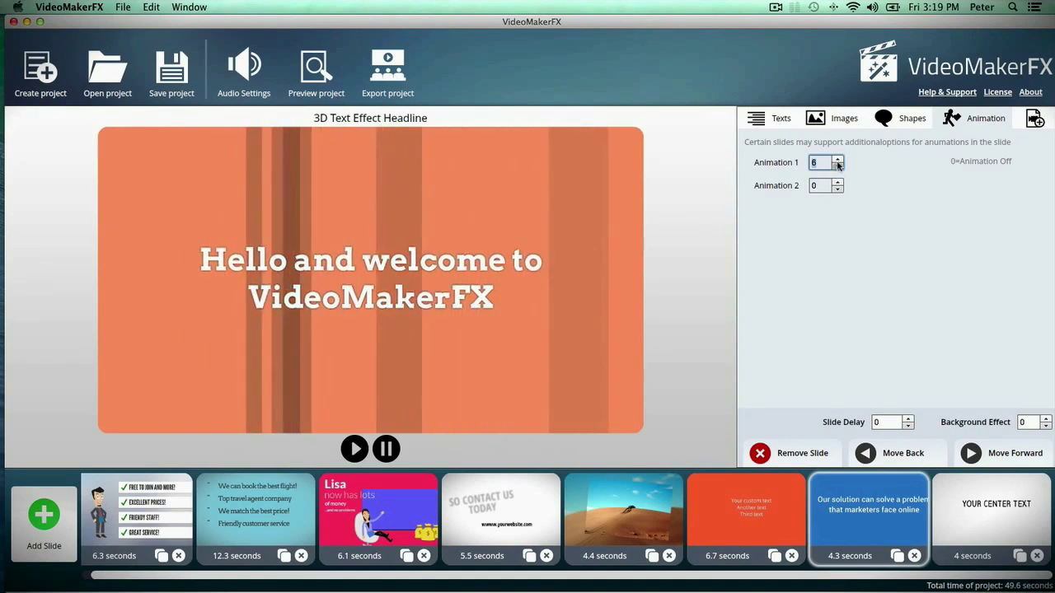
left_click(837, 160)
left_click(837, 161)
left_click(837, 166)
left_click(837, 166)
left_click(837, 166)
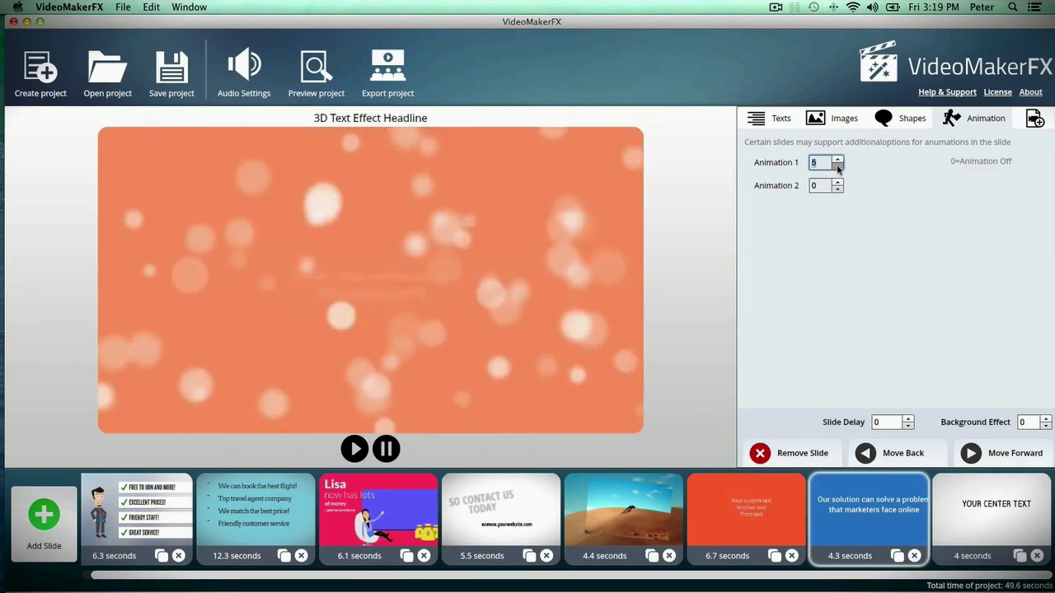
left_click(262, 69)
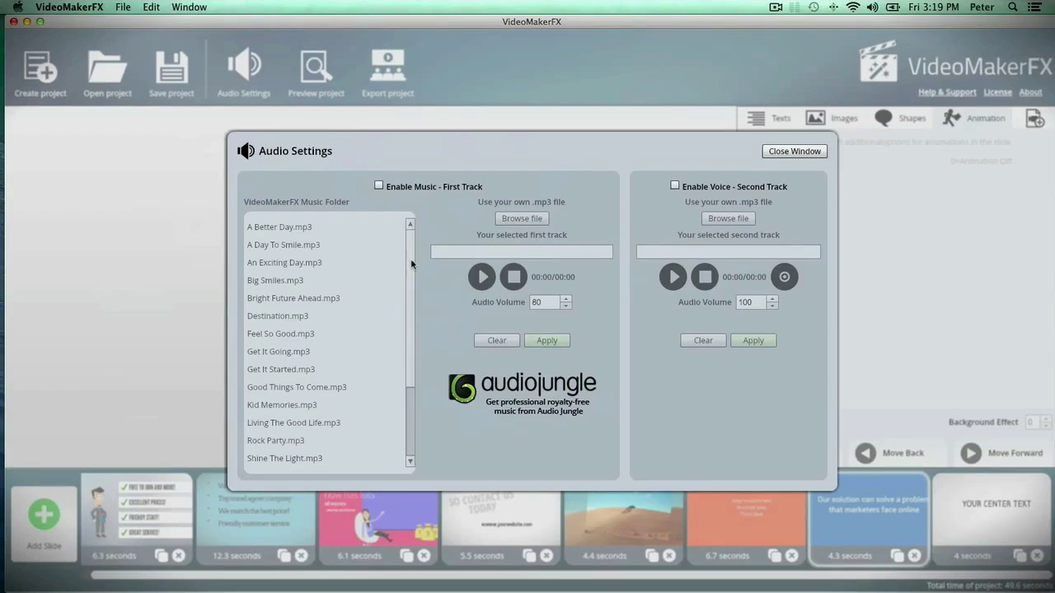
left_click(782, 152)
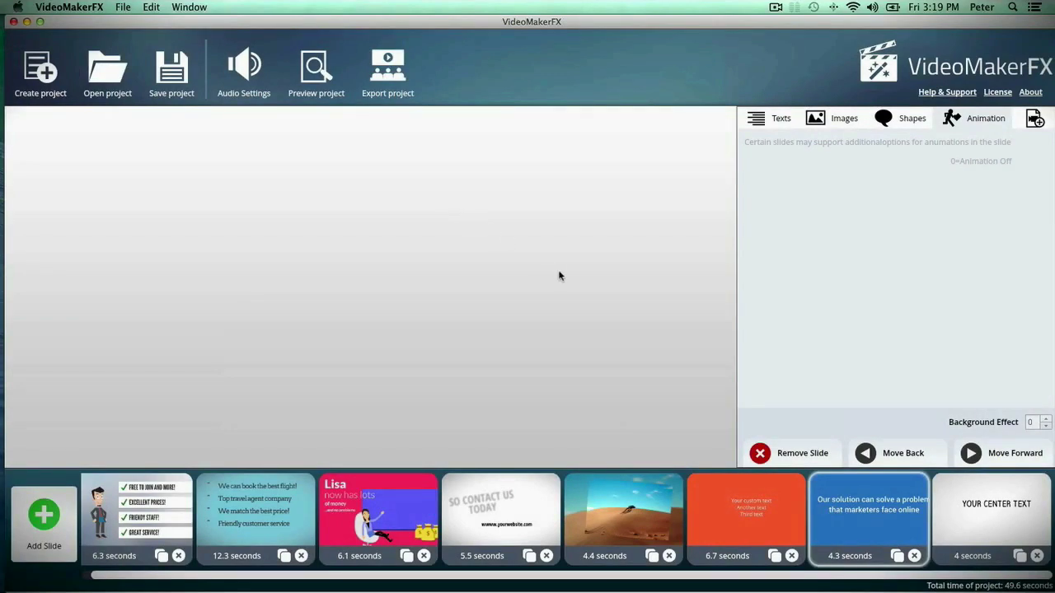
Step: Select the first Frank slide and open Export Project to Video at 1280 x 720 (HD), Average quality
left_click(140, 511)
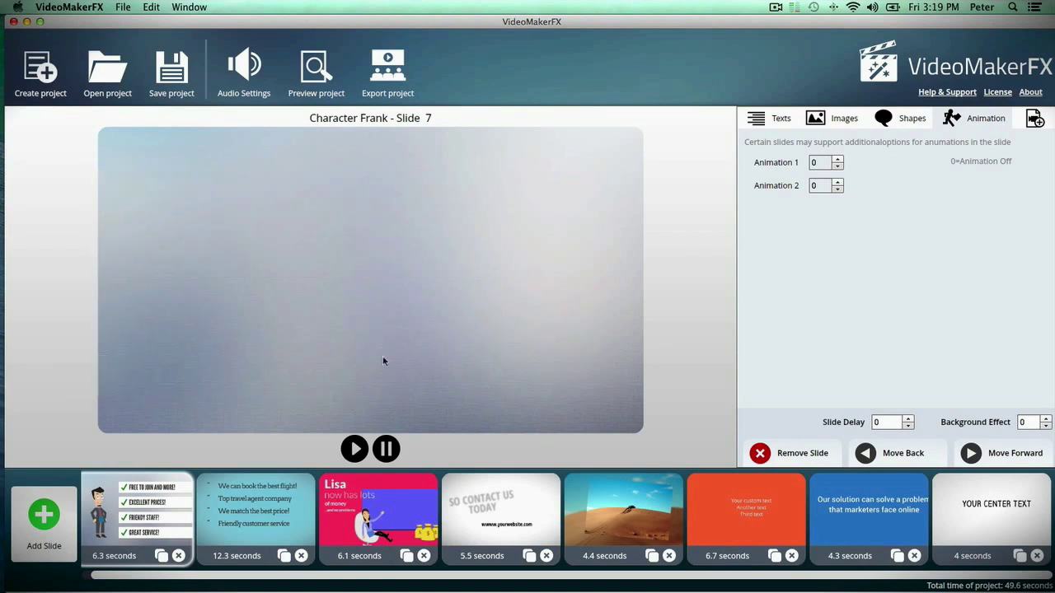
left_click(379, 68)
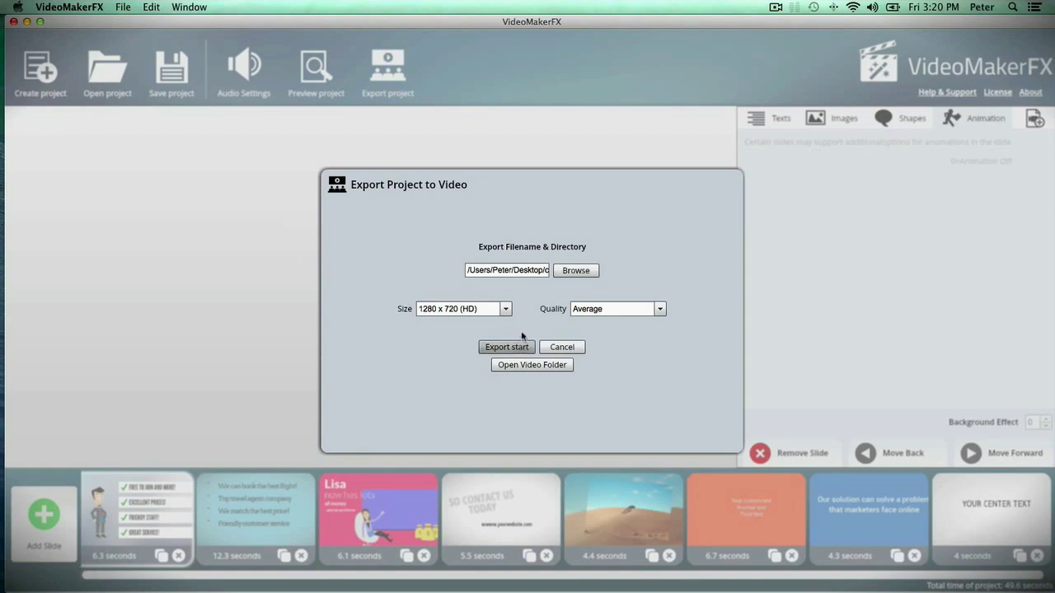
Step: Start the export, rendering the 8-slide project to HD video
left_click(520, 347)
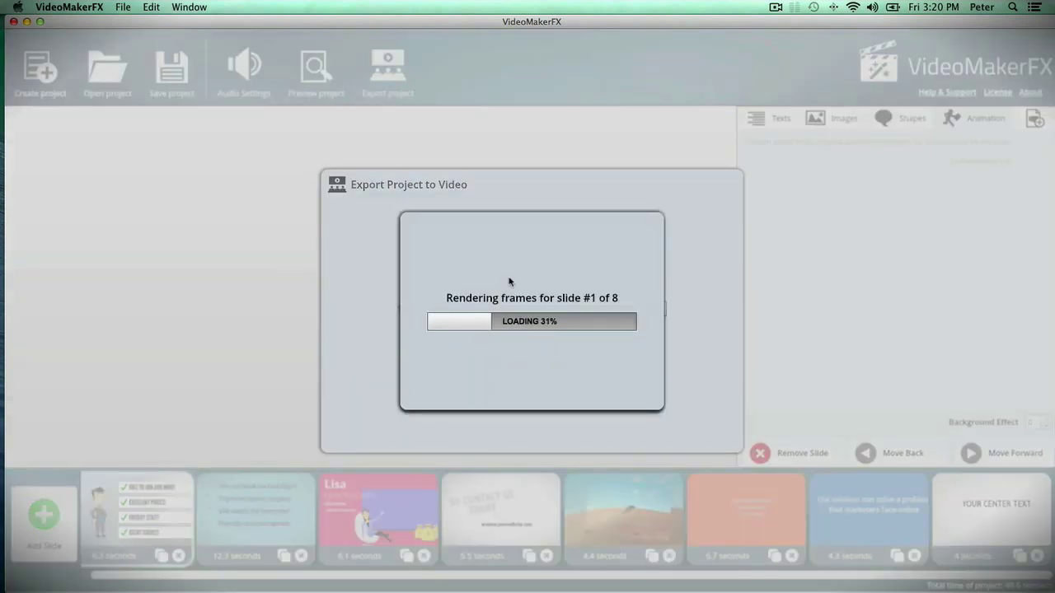